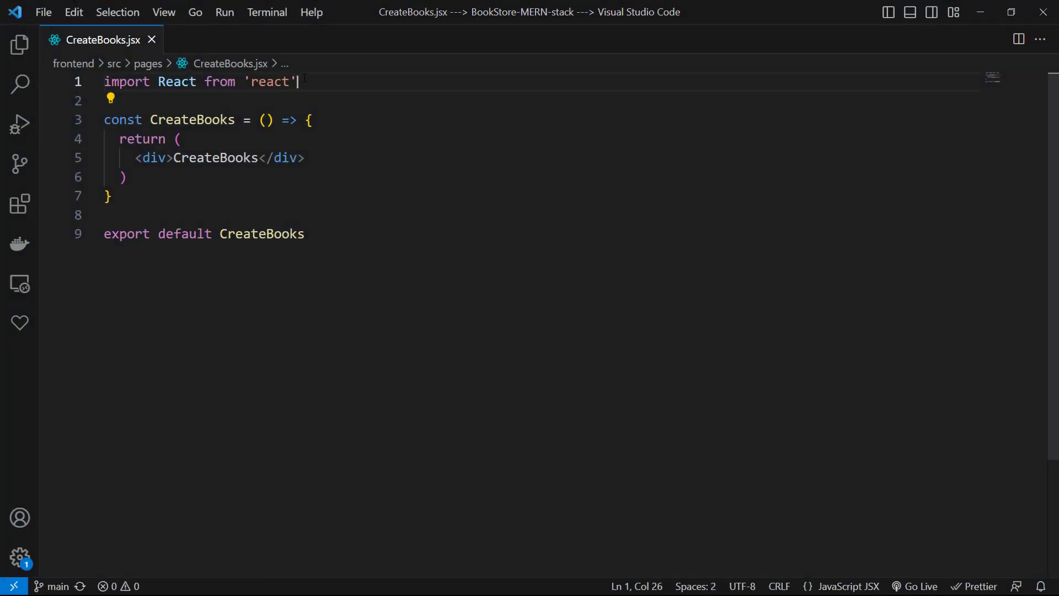
Add useState to the React import, plus imports for BackButton, Spinner, axios and useNavigate
{"action": "double_click", "coordinate": [196, 81]}
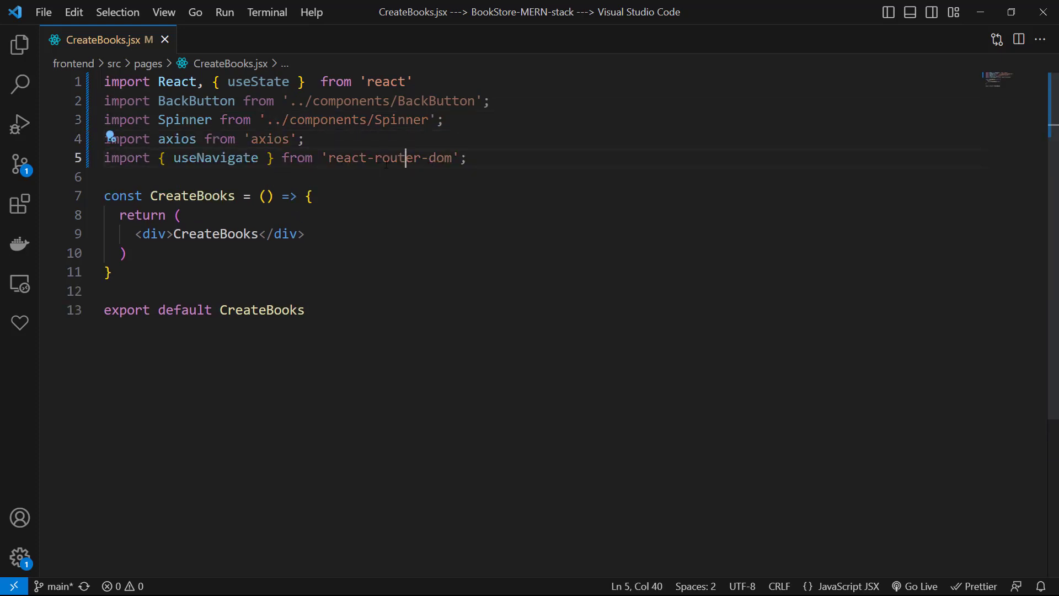
{"action": "left_click", "coordinate": [327, 196]}
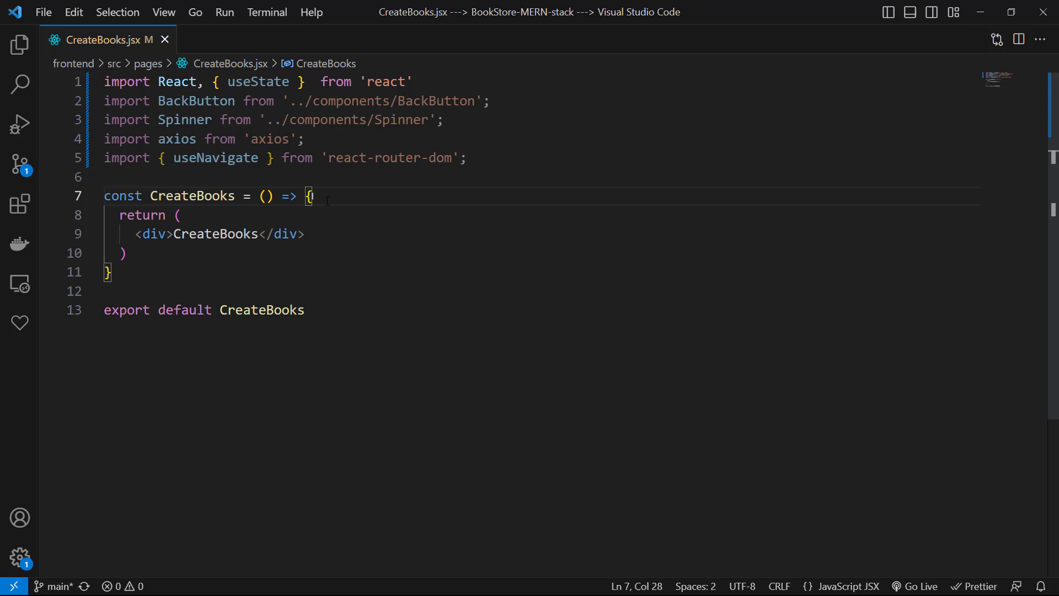
Add title, author, publishYear and loading state and a handleSaveBook posting to localhost:5555/books
{"action": "key", "text": "Return"}
{"action": "type", "text": "const handleSaveBook = () => {"}
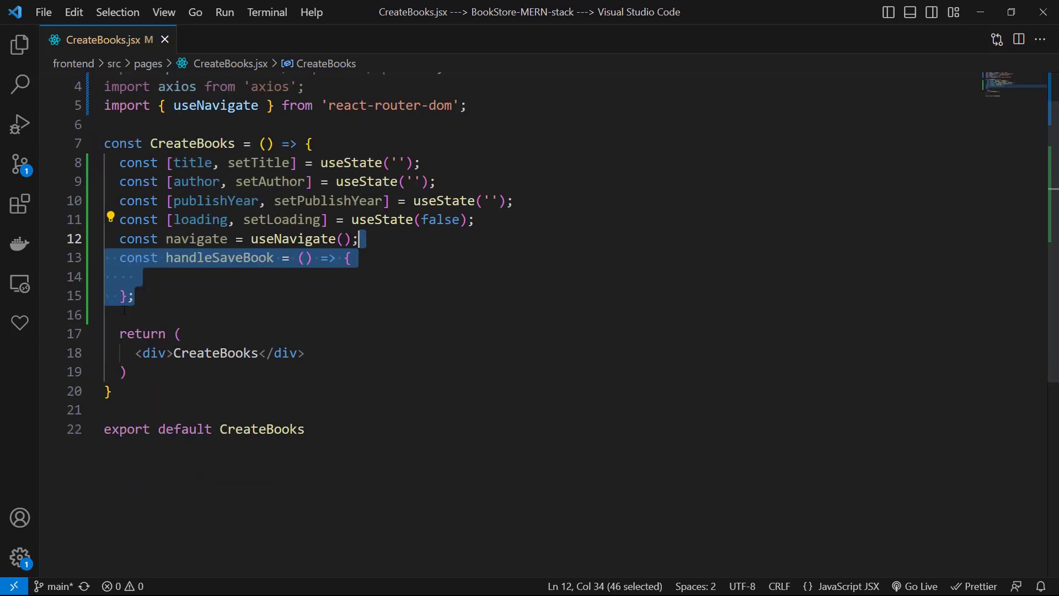
{"action": "scroll", "coordinate": [159, 277], "scroll_direction": "down", "scroll_amount": 1}
{"action": "type", "text": "author,"}
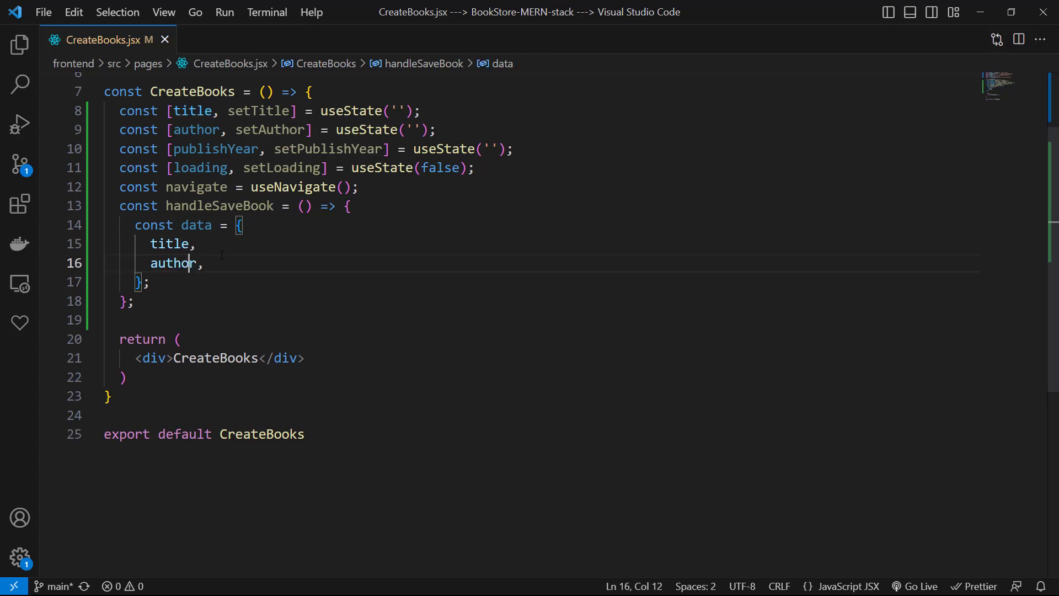
{"action": "key", "text": "Down"}
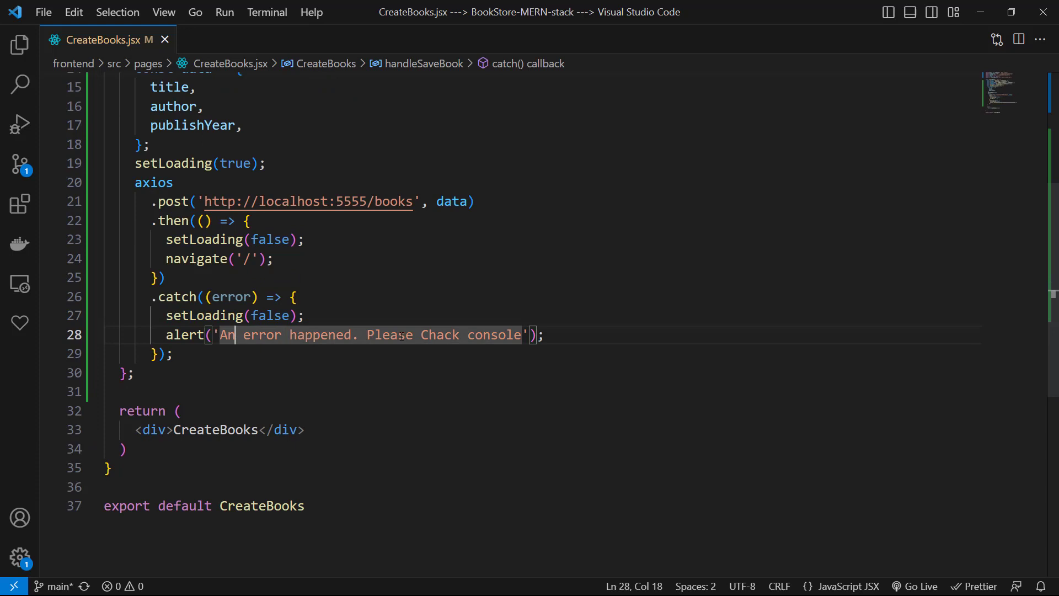
{"action": "left_click", "coordinate": [273, 354]}
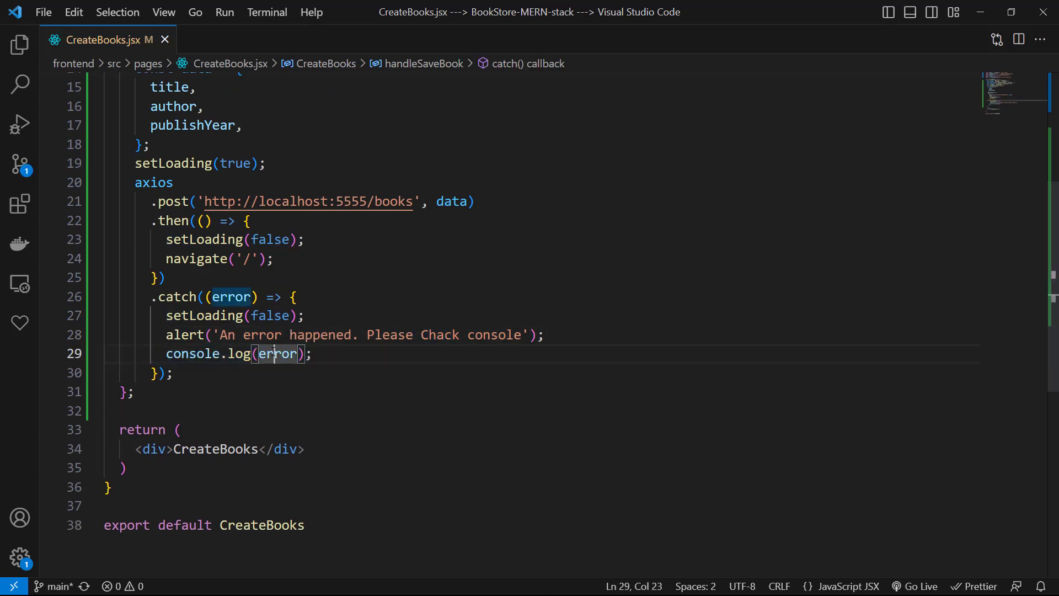
{"action": "scroll", "coordinate": [530, 298], "scroll_direction": "down", "scroll_amount": 4}
{"action": "scroll", "coordinate": [530, 249], "scroll_direction": "down", "scroll_amount": 4}
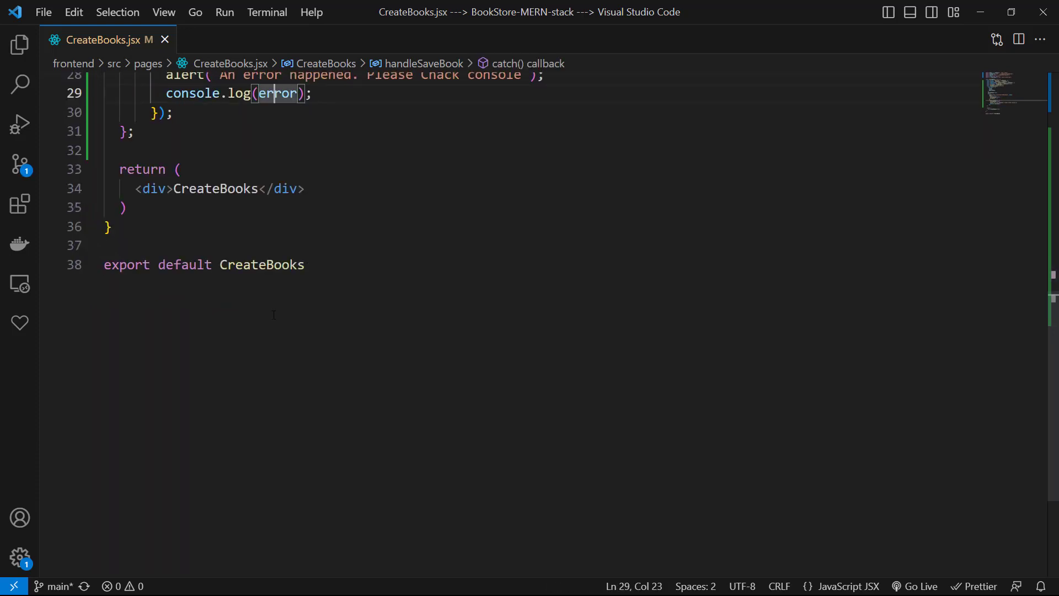
Replace the placeholder with a p-4 div: BackButton, 'Create Book' heading, loading spinner, bordered container
{"action": "left_click", "coordinate": [168, 102]}
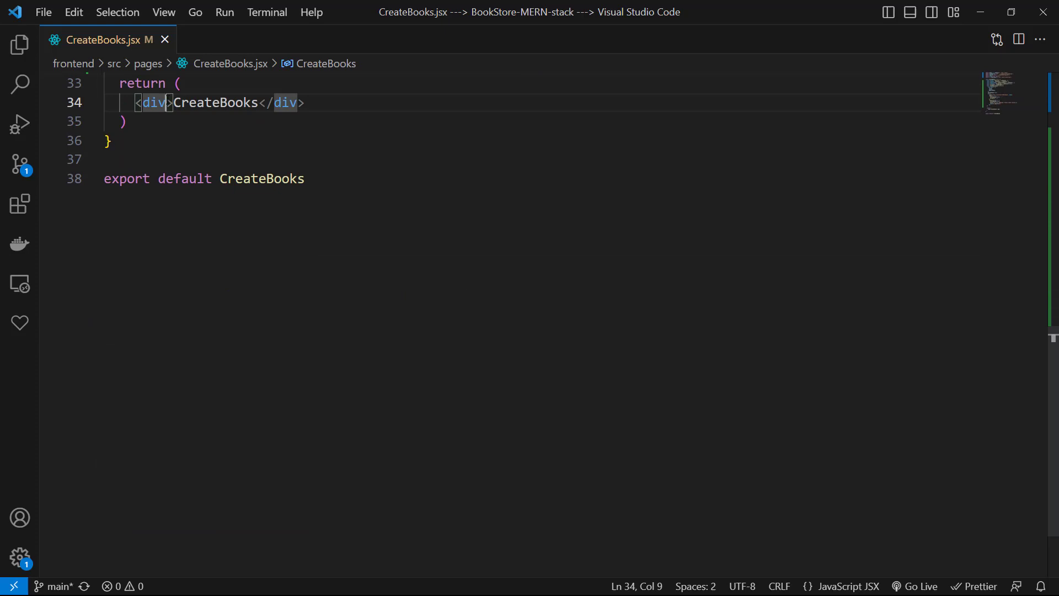
{"action": "type", "text": "className='p-4'"}
{"action": "double_click", "coordinate": [340, 102]}
{"action": "key", "text": "Delete"}
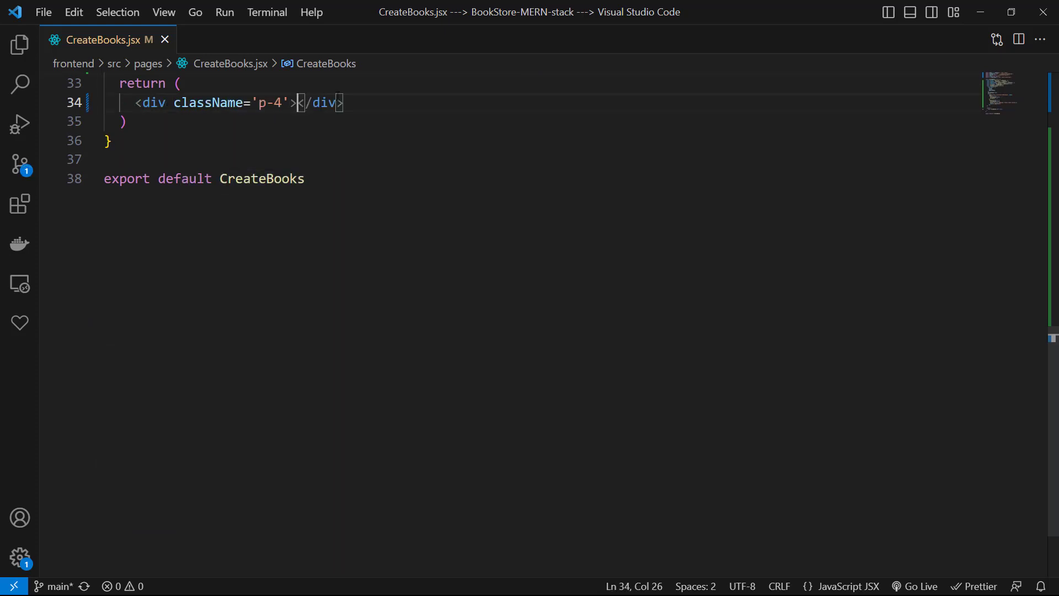
{"action": "key", "text": "Return"}
{"action": "type", "text": "<Ba"}
{"action": "key", "text": "Tab"}
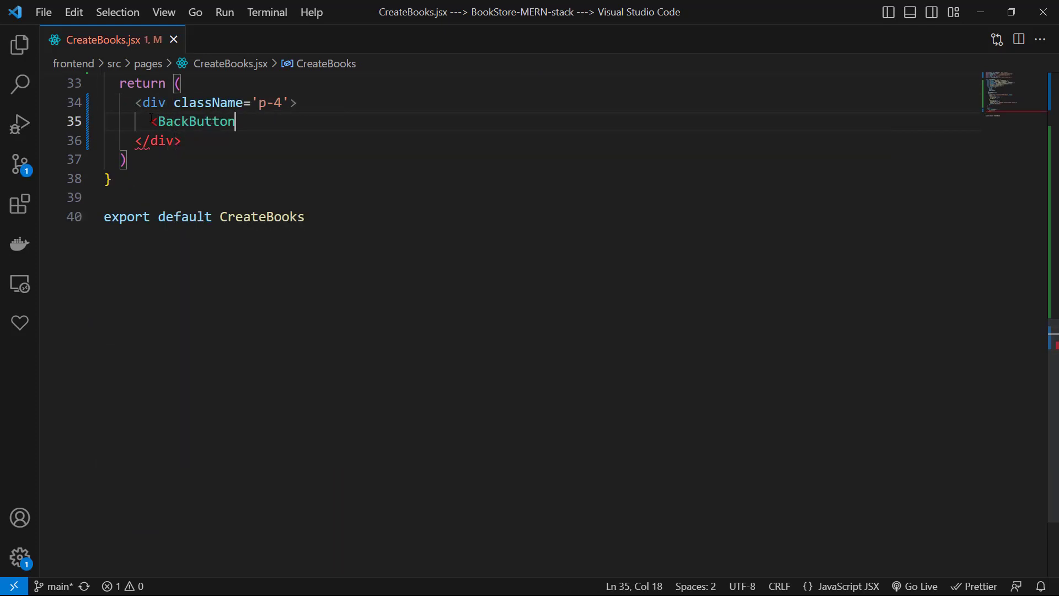
{"action": "type", "text": " />"}
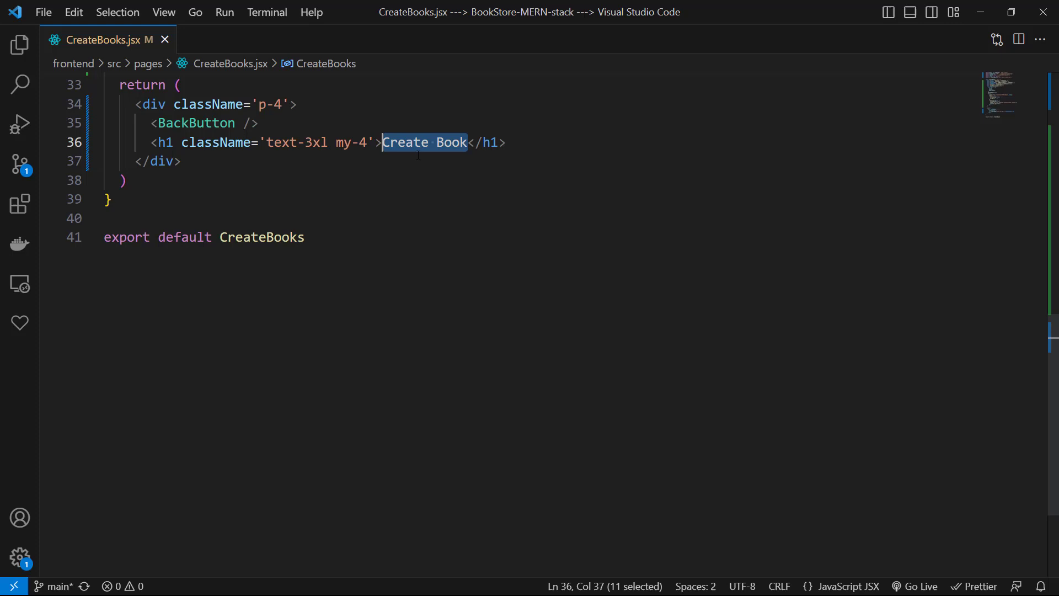
{"action": "left_click", "coordinate": [536, 143]}
{"action": "type", "text": "<div className='flex flex-col border-2 border-sky-400 rounded-xl w-[600px] p-4 mx-auto'>"}
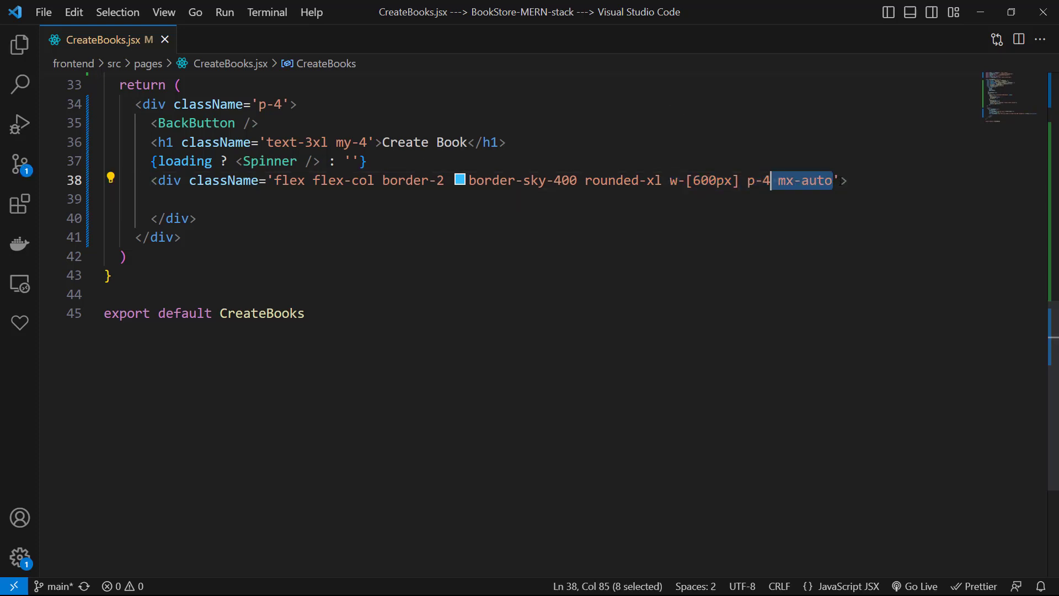
Add a my-4 Title label and a border-2 px-4 py-2 w-full input bound to title
{"action": "left_click", "coordinate": [174, 198]}
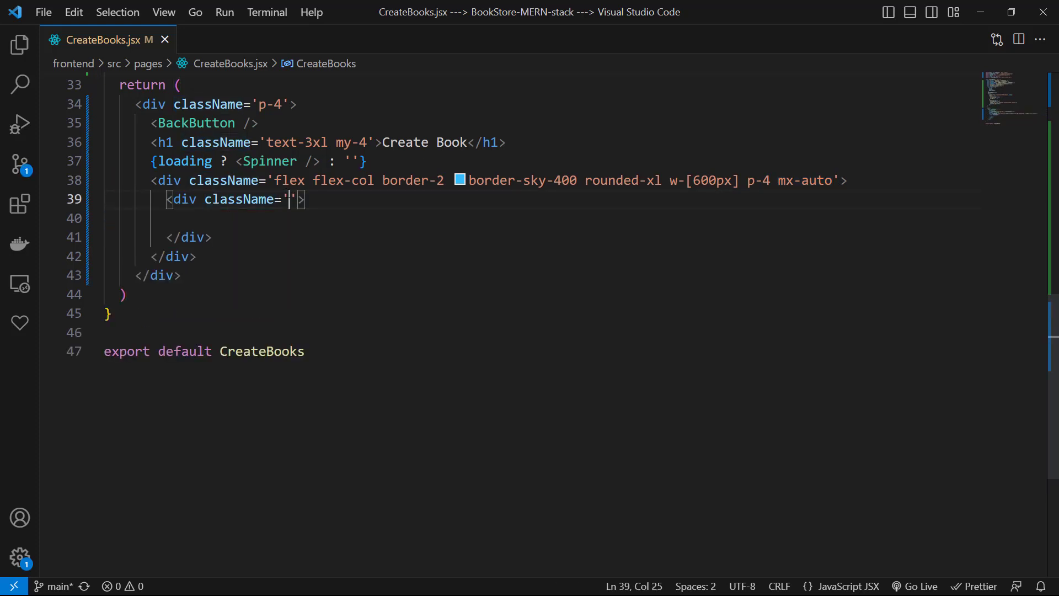
{"action": "left_click", "coordinate": [213, 217]}
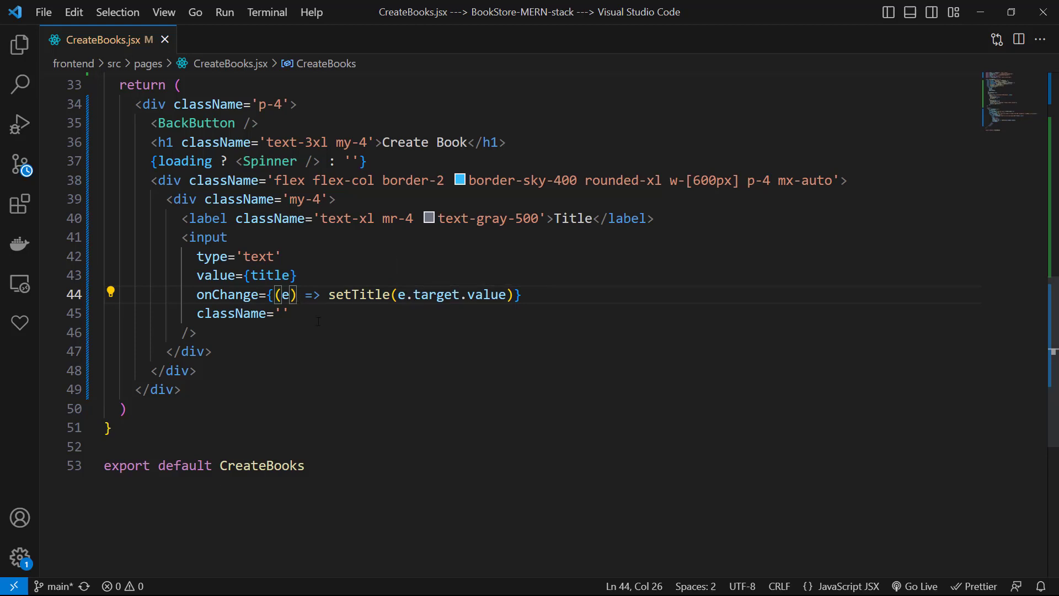
{"action": "left_click", "coordinate": [282, 313]}
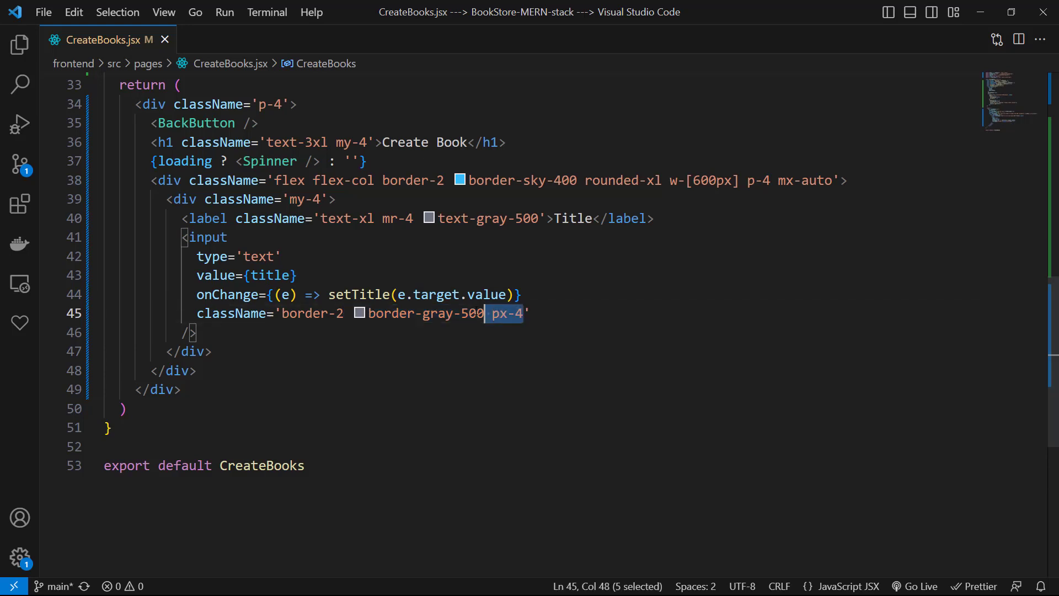
{"action": "key", "text": "End"}
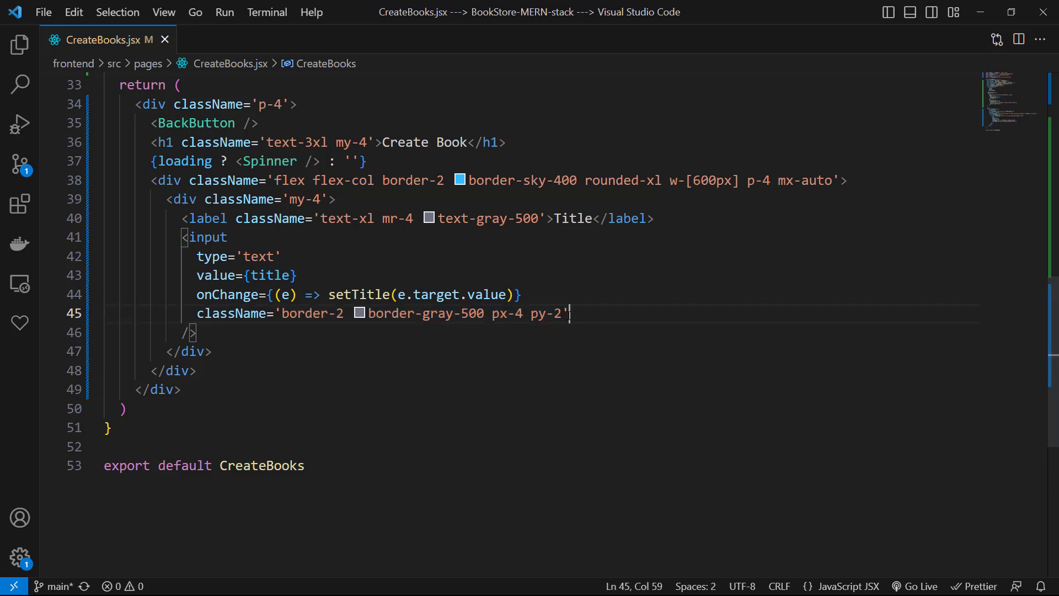
{"action": "type", "text": "w-full"}
{"action": "scroll", "coordinate": [531, 298], "scroll_direction": "down", "scroll_amount": 1}
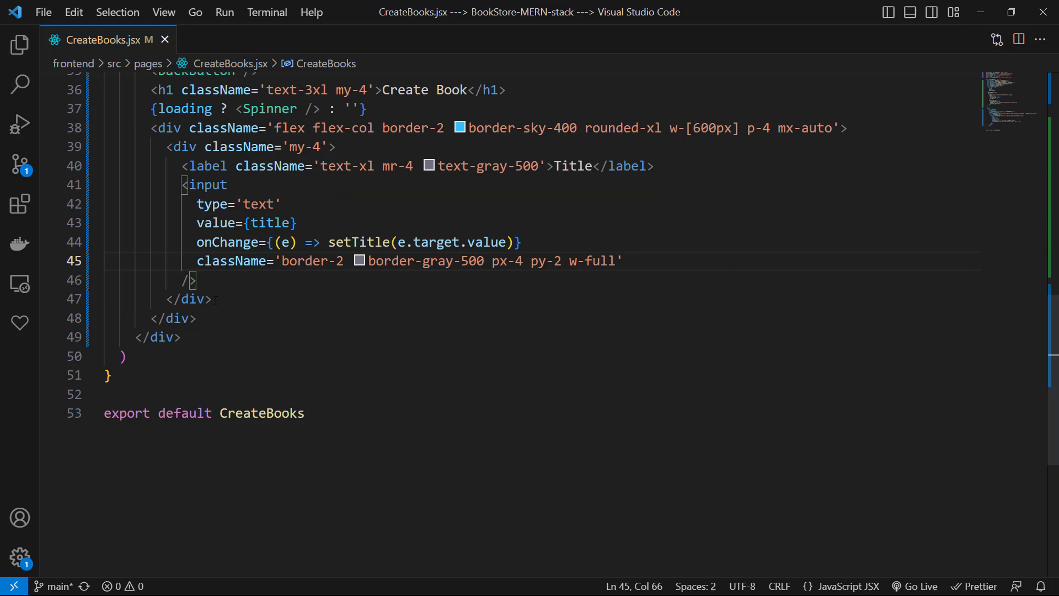
Duplicate the Title field as an Author field bound to author and setAuthor
{"action": "key", "text": "Down"}
{"action": "key", "text": "Down"}
{"action": "type", "text": "<div className='my-4'>           <label className='text-xl mr-4 text-gray-500'></label>           <input             type='text'             value={}             onChange={}             className='border-2 border-gray-500 px-4 py-2  w-full '           />         </div>"}
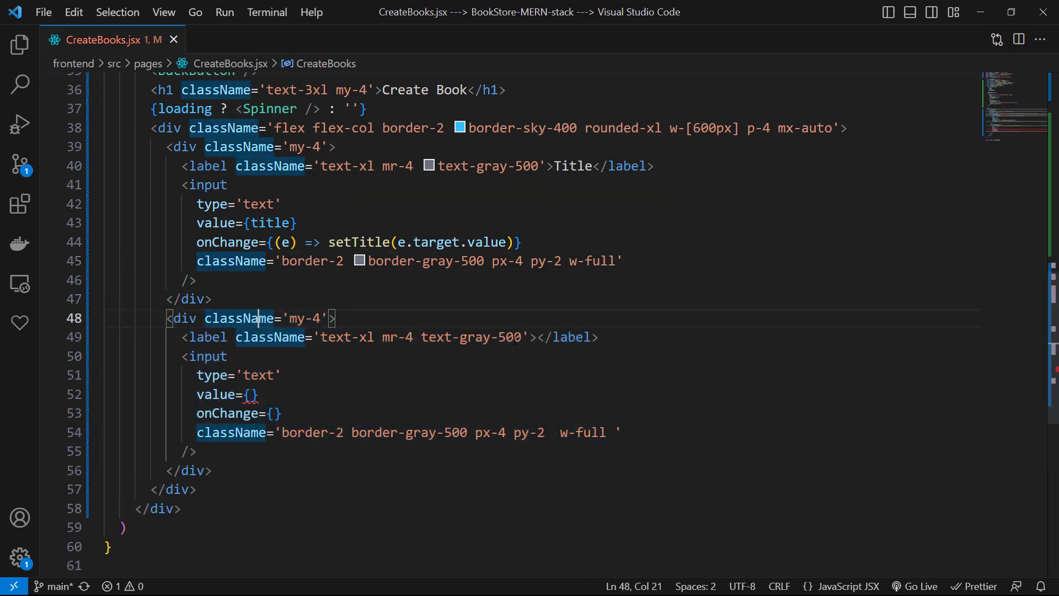
{"action": "key", "text": "Tab"}
{"action": "type", "text": "Author"}
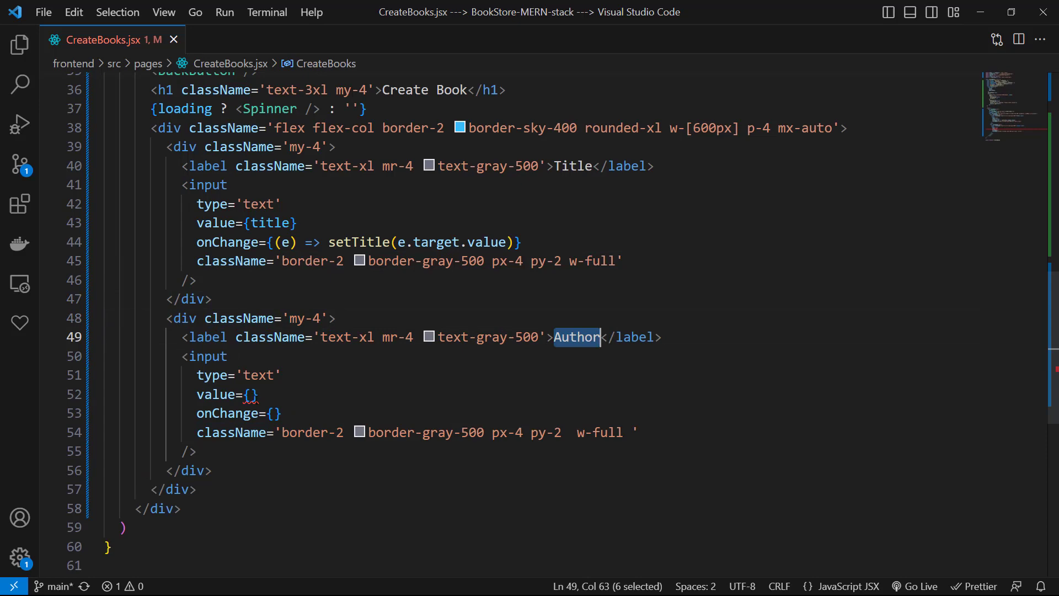
{"action": "key", "text": "Tab"}
{"action": "scroll", "coordinate": [252, 396], "scroll_direction": "down", "scroll_amount": 2}
{"action": "key", "text": "Tab"}
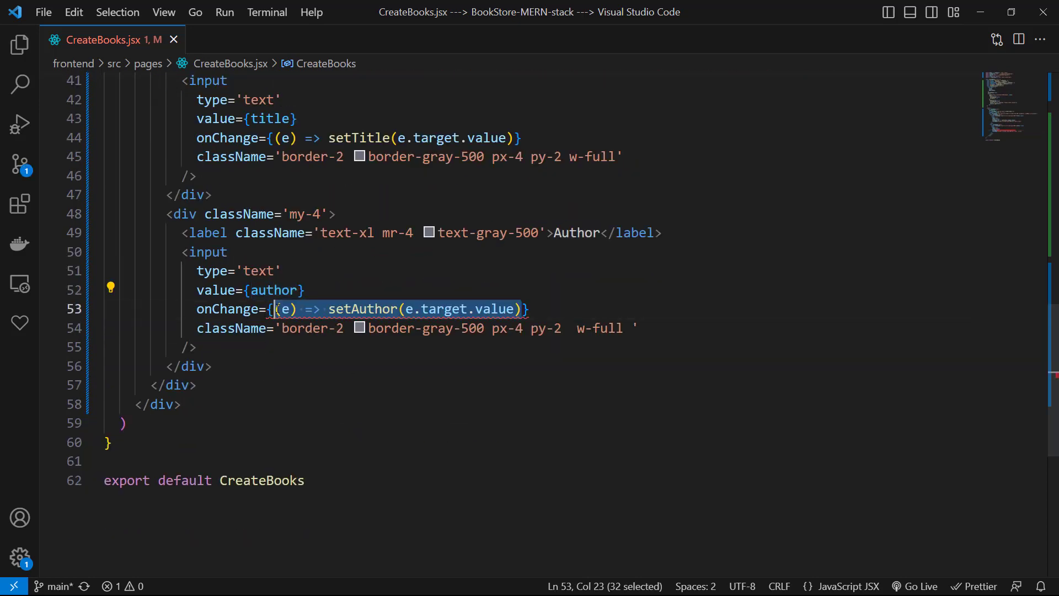
{"action": "left_click", "coordinate": [367, 309]}
{"action": "scroll", "coordinate": [368, 309], "scroll_direction": "down", "scroll_amount": 2}
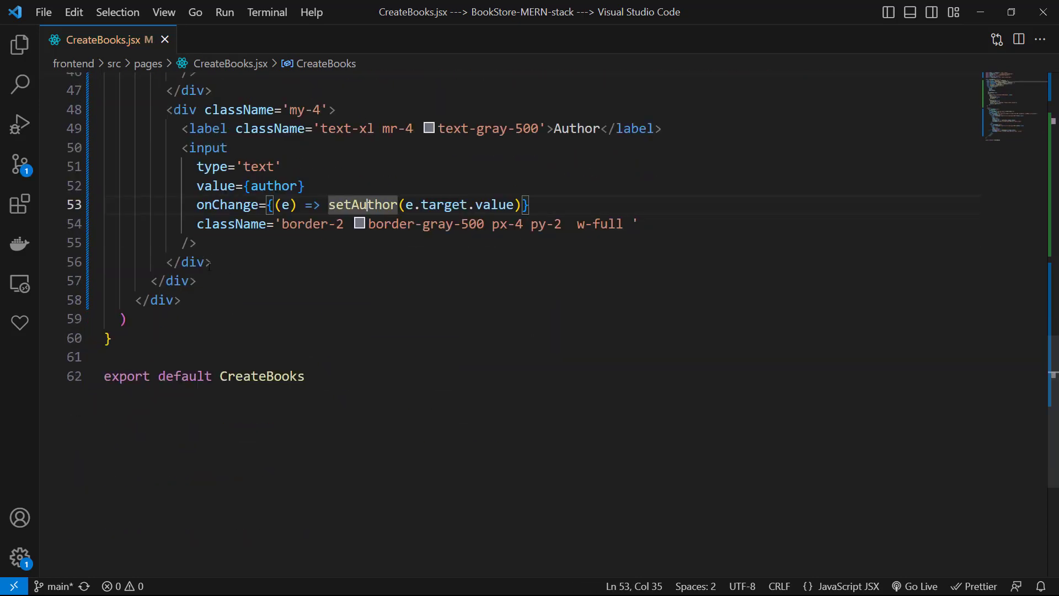
{"action": "type", "text": "snippet"}
Turn the next copy into a Publish Year field bound to publishYear, then save the file
{"action": "left_click", "coordinate": [228, 300]}
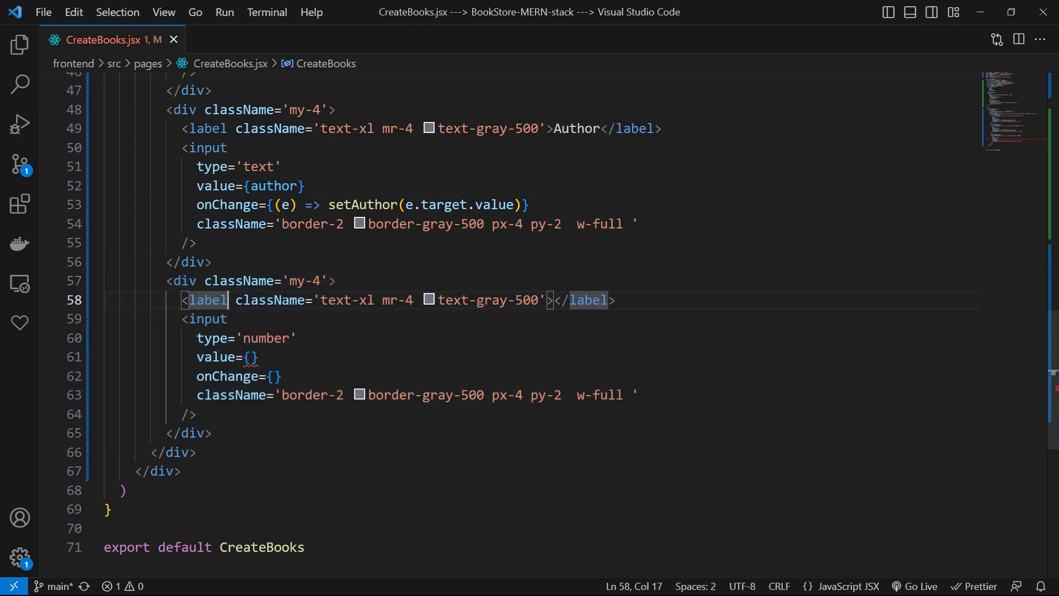
{"action": "left_click", "coordinate": [551, 300]}
{"action": "type", "text": "Publish Year"}
{"action": "left_click", "coordinate": [592, 300]}
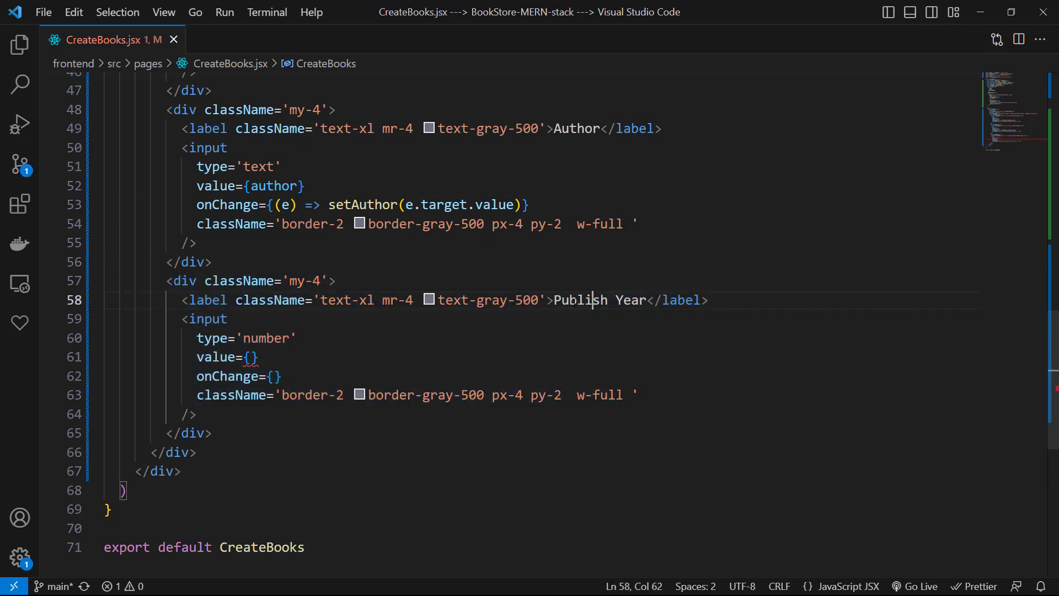
{"action": "left_click", "coordinate": [251, 356]}
{"action": "type", "text": "publishYear"}
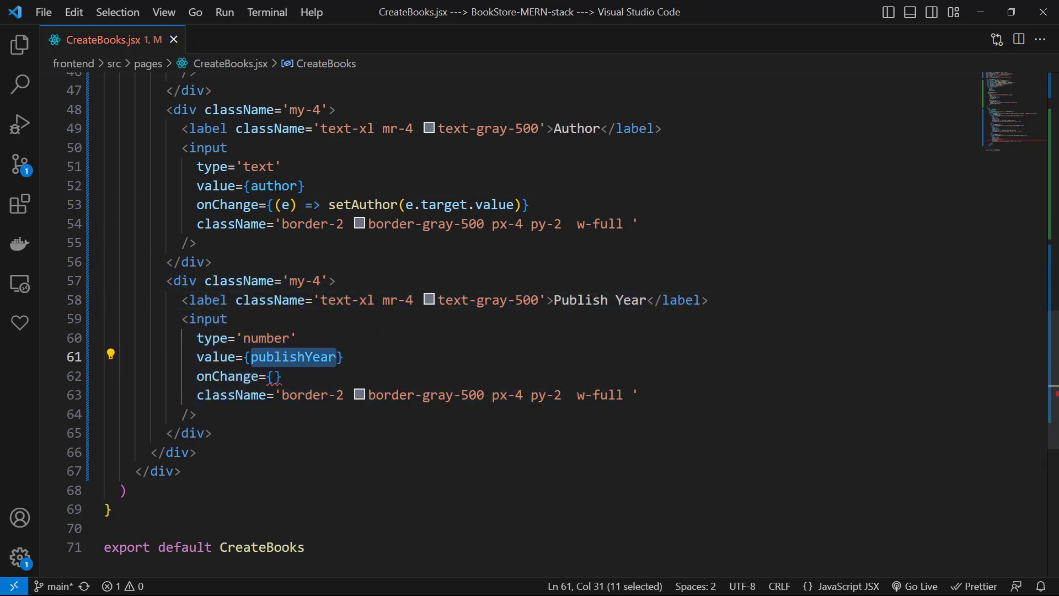
{"action": "left_click", "coordinate": [276, 376]}
{"action": "type", "text": "(e) => setPublishYear(e.target.value)"}
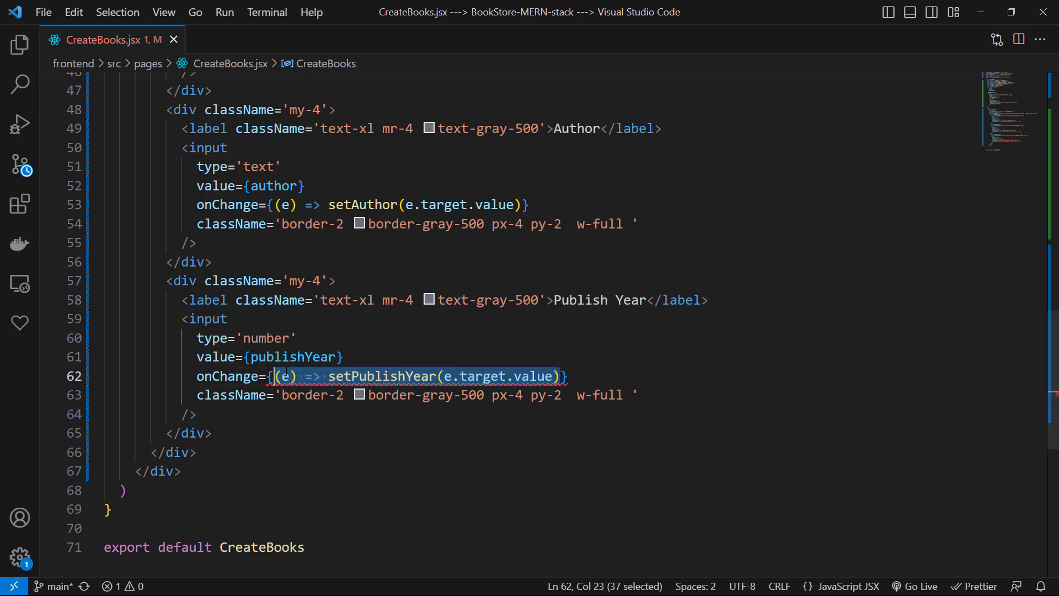
{"action": "key", "text": "ctrl+s"}
{"action": "scroll", "coordinate": [392, 331], "scroll_direction": "down", "scroll_amount": 3}
Insert a 'Save' button with classes p-2 bg-sky-300 m-8 that calls handleSaveBook
{"action": "left_click", "coordinate": [214, 277]}
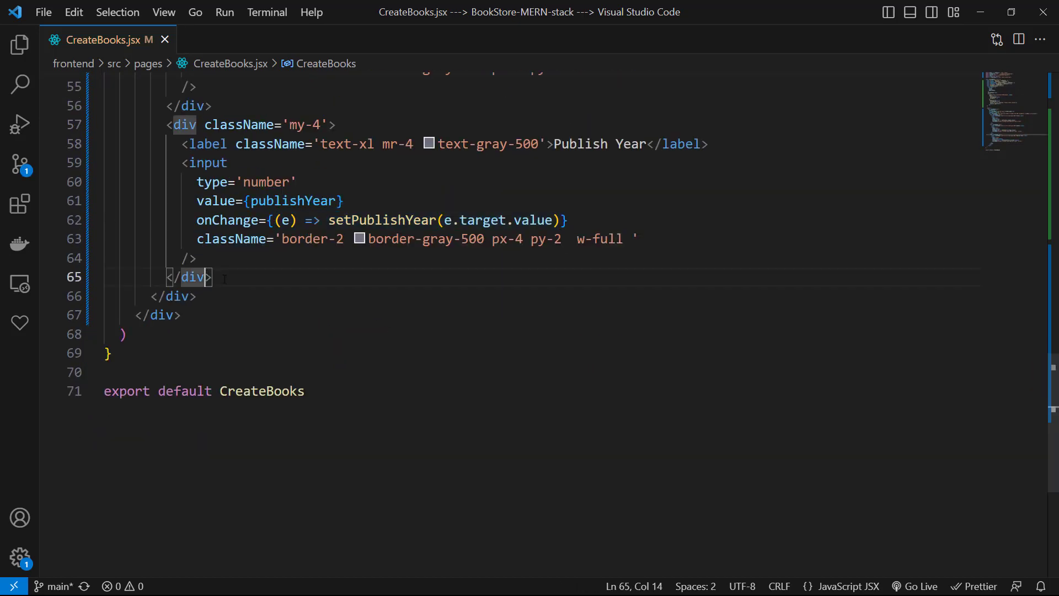
{"action": "key", "text": "Return"}
{"action": "type", "text": "<button className=''>                    </button>"}
{"action": "left_click", "coordinate": [315, 296]}
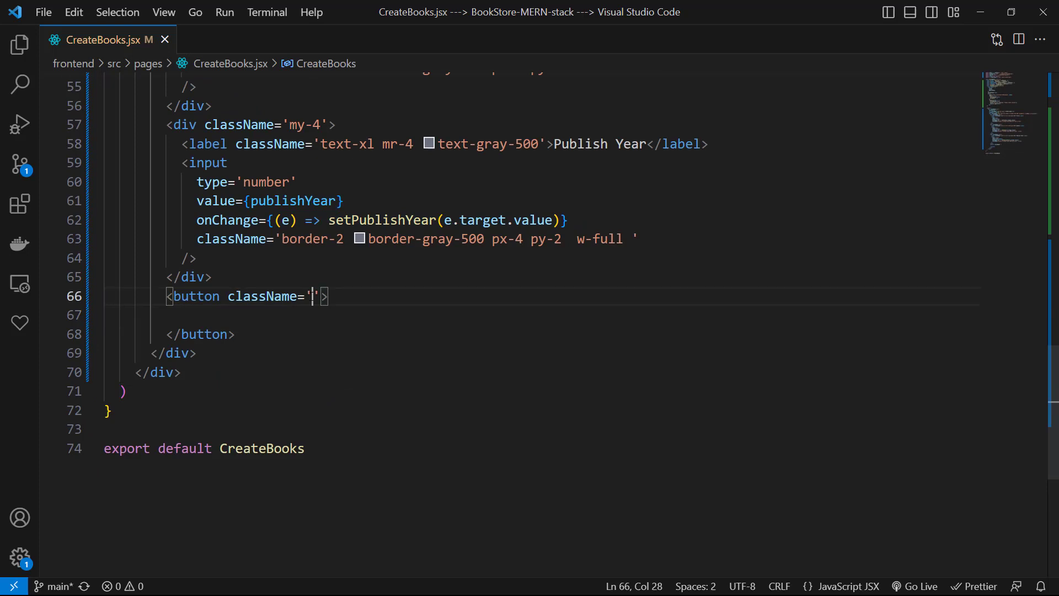
{"action": "type", "text": "p-2 bg-sky-300"}
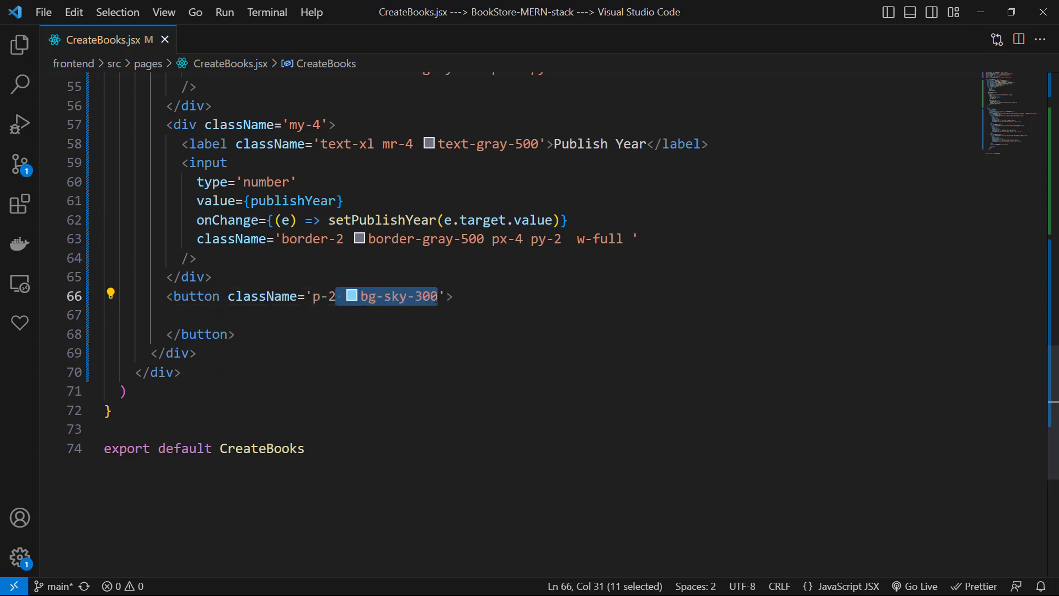
{"action": "type", "text": " m-8"}
{"action": "left_click", "coordinate": [483, 296]}
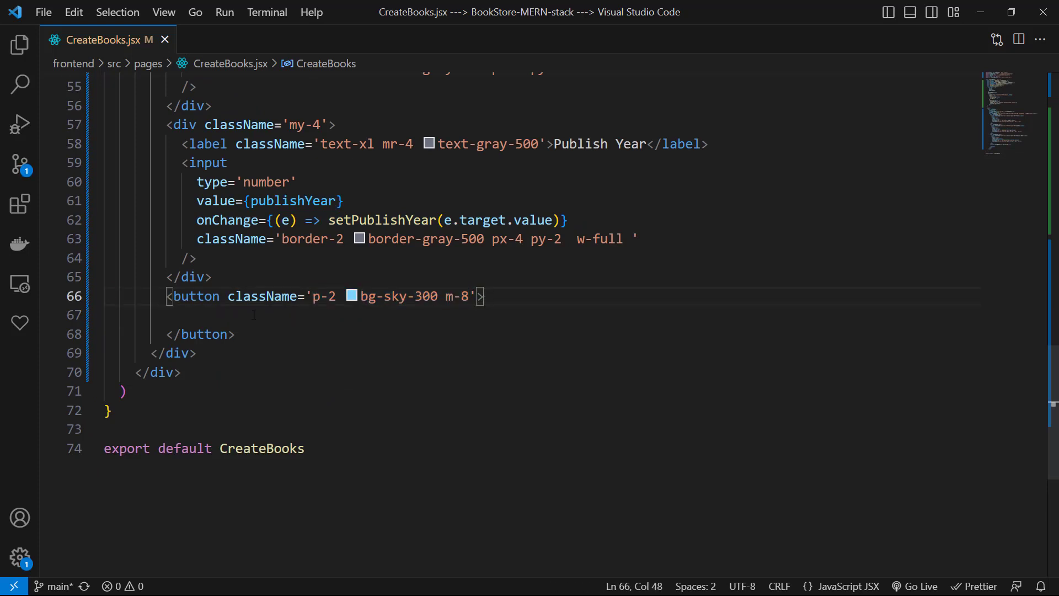
{"action": "type", "text": "onClick={handleSaveBook}"}
{"action": "left_click", "coordinate": [610, 297]}
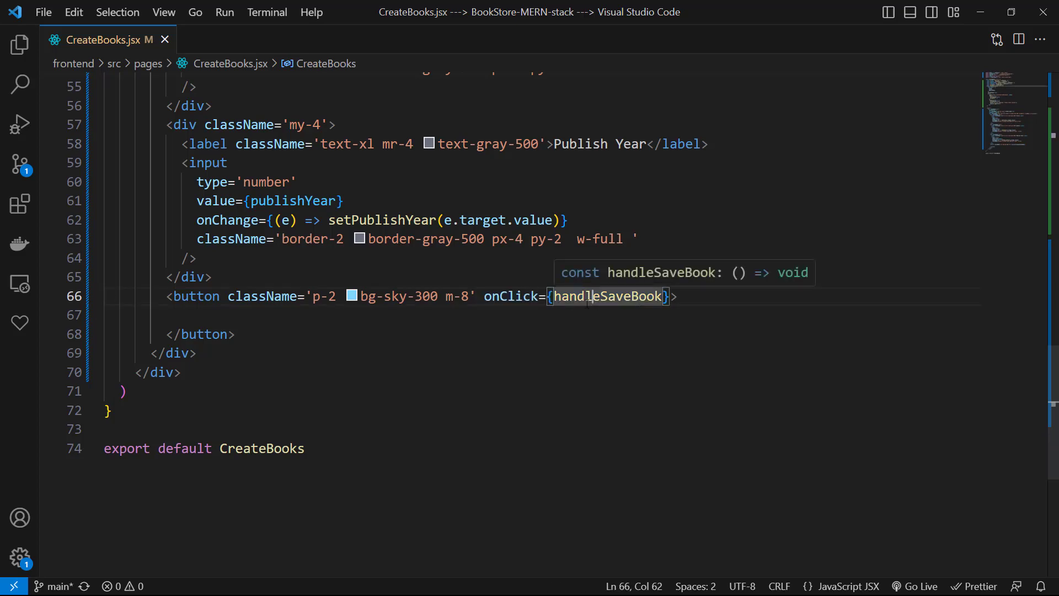
{"action": "left_click", "coordinate": [189, 315]}
{"action": "type", "text": "Save"}
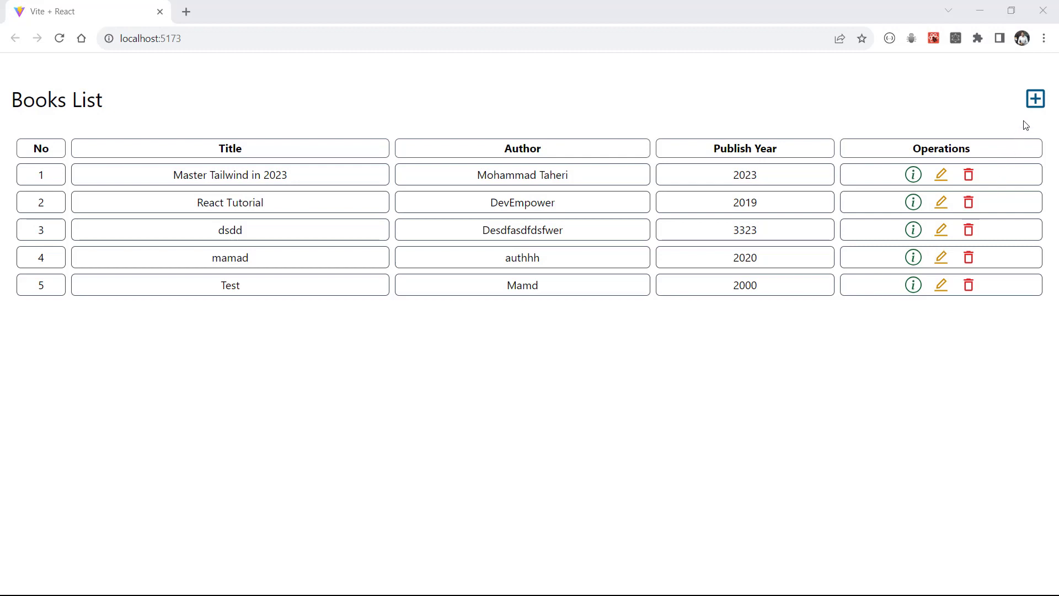
Add the book MERN 2020 by DevEmpower (2020) and confirm it appears as row 6
{"action": "left_click", "coordinate": [1035, 99]}
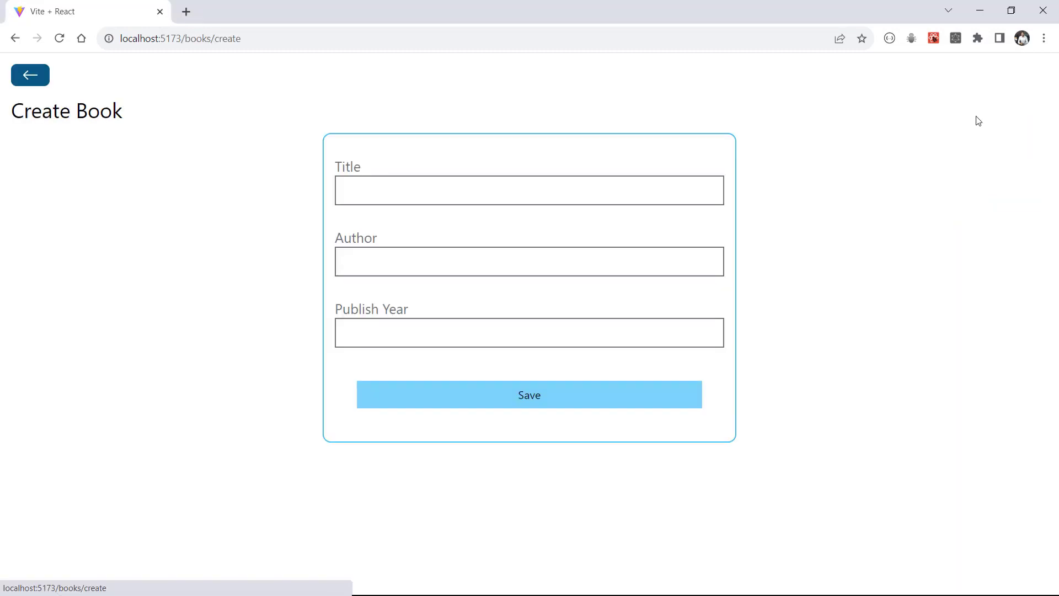
{"action": "left_click", "coordinate": [468, 189]}
{"action": "type", "text": "MERN 2020"}
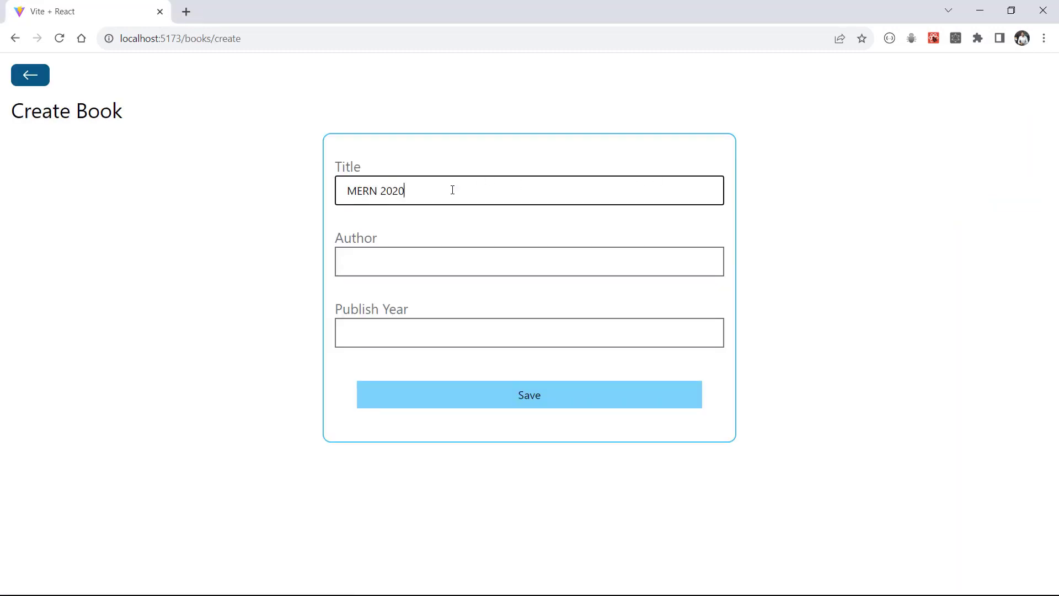
{"action": "key", "text": "Tab"}
{"action": "type", "text": "DevEmpower"}
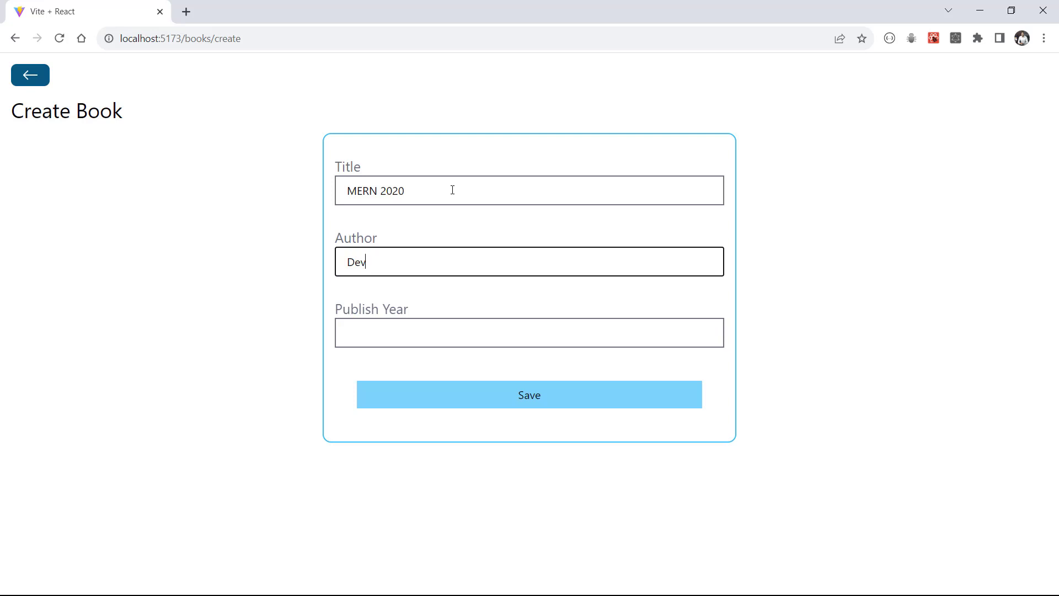
{"action": "key", "text": "Tab"}
{"action": "type", "text": "2020"}
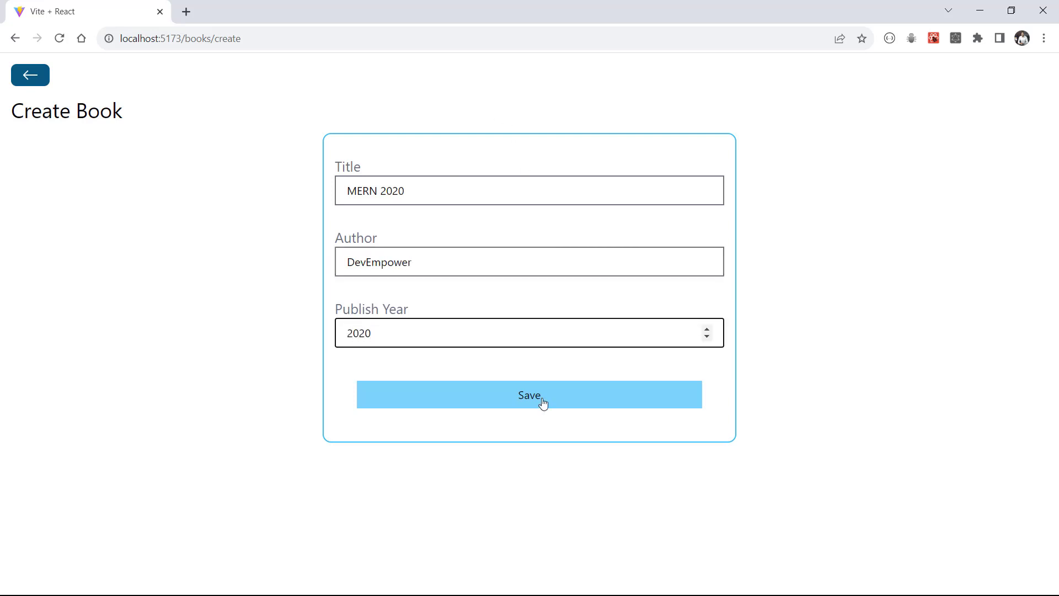
{"action": "left_click", "coordinate": [539, 399]}
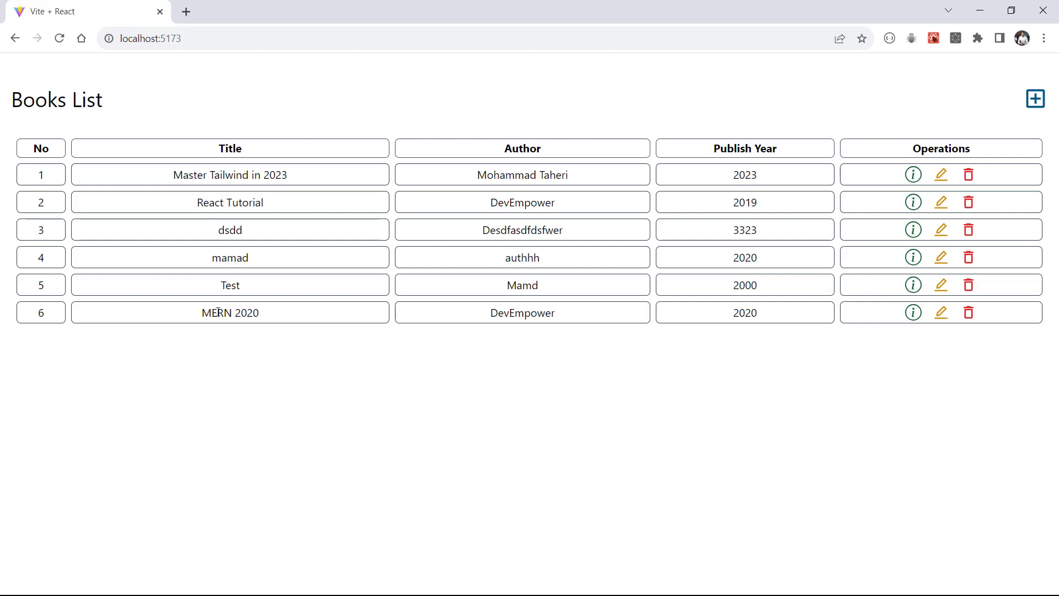
{"action": "left_click_drag", "start_coordinate": [218, 313], "coordinate": [825, 321]}
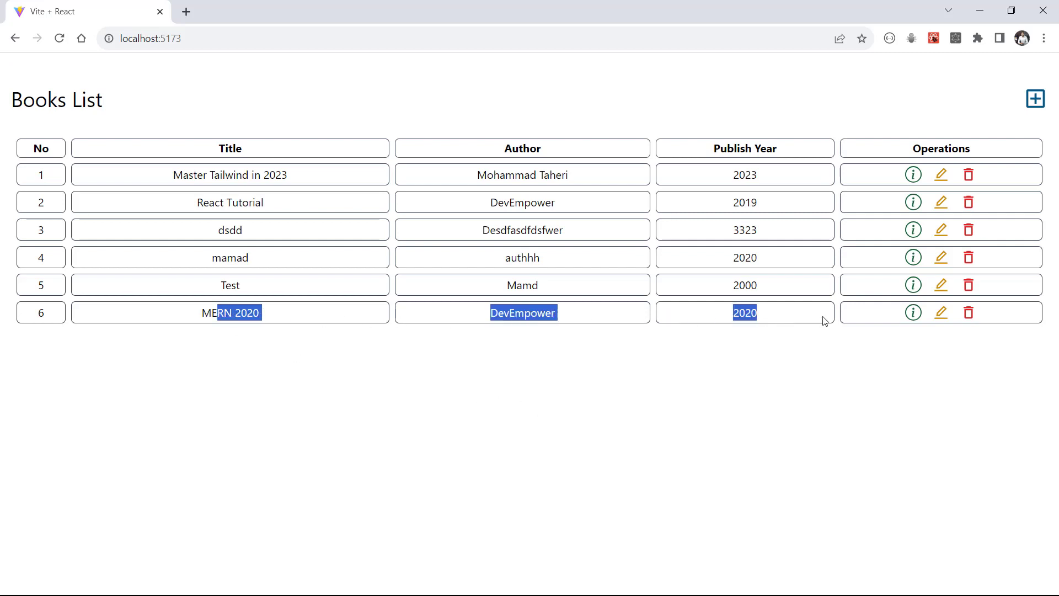